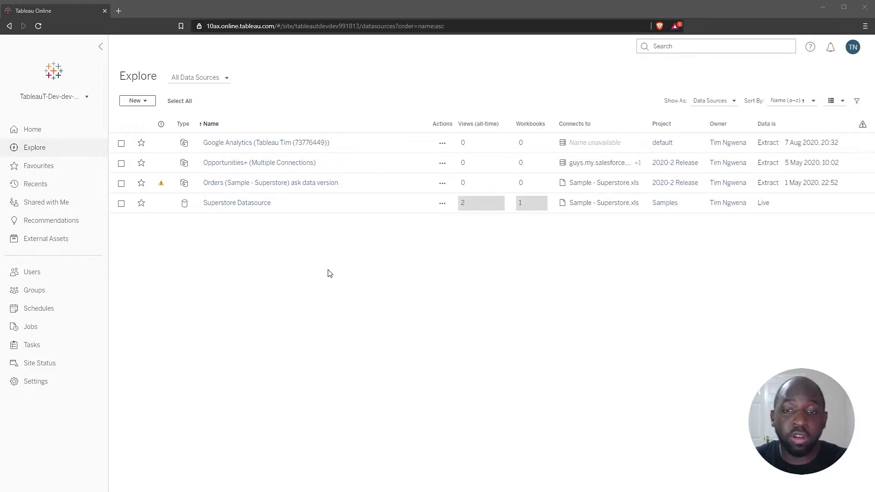
Show the Orders data source's 'needs validation' data quality warning popup in Tableau Online's Explore list.
click(161, 184)
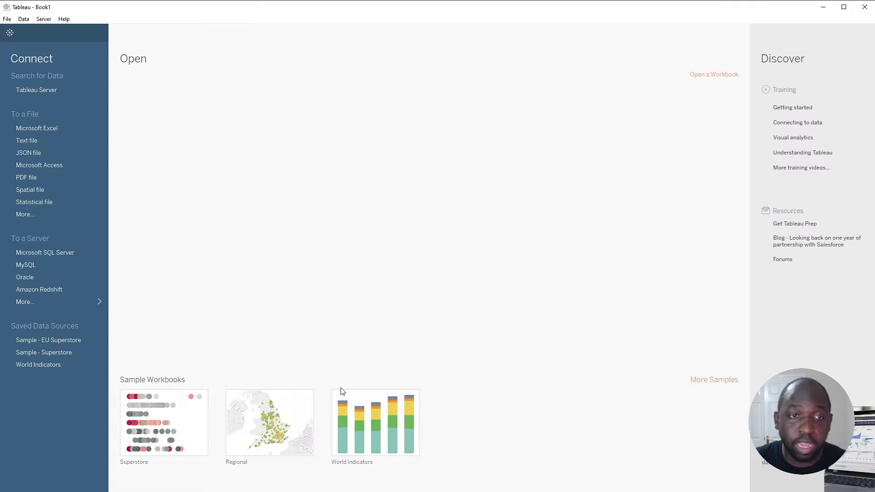
Select the published Orders (Sample - Superstore) ask data version source from Tableau Server in Tableau Desktop.
click(65, 92)
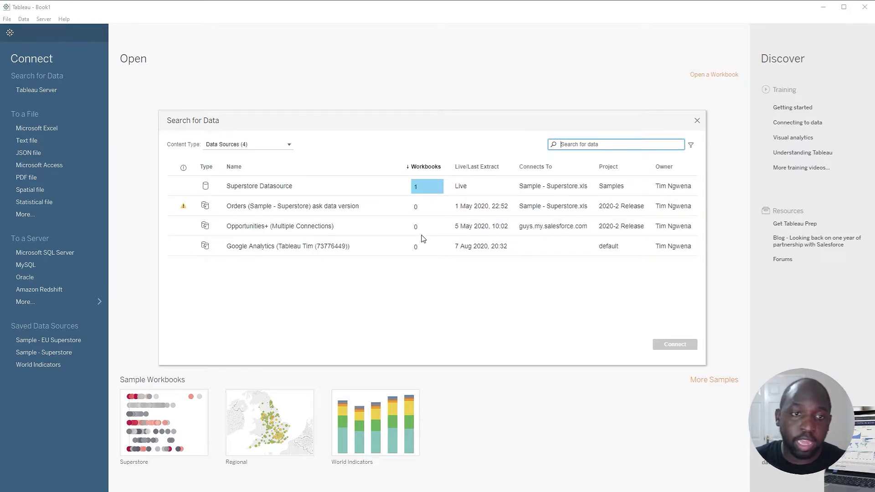
click(184, 207)
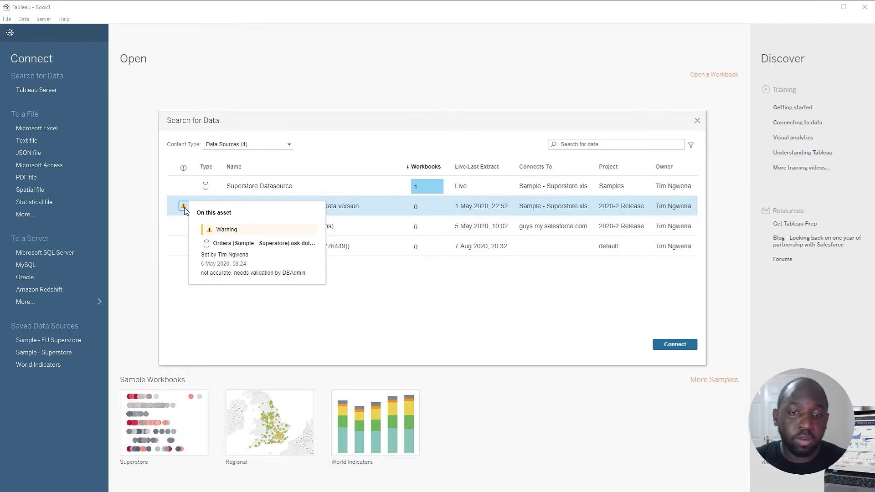
click(414, 297)
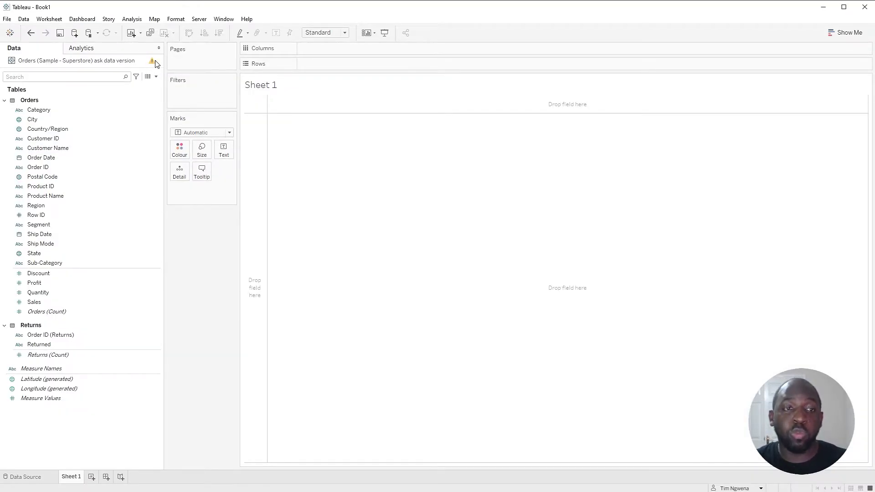
Check the warning icon on the Orders source in the Data pane, then return to the browser.
mouse_move(156, 65)
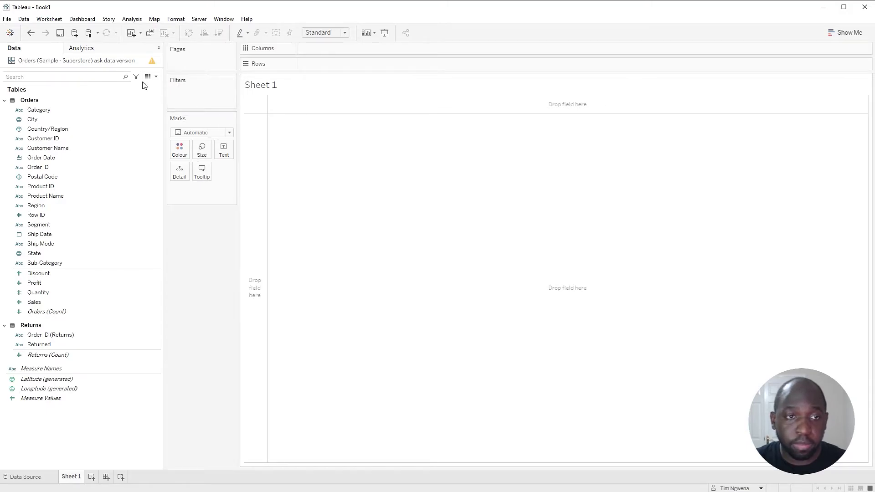
key(super+Tab)
Back in Tableau Online, review the Orders data source's current warning details.
click(104, 137)
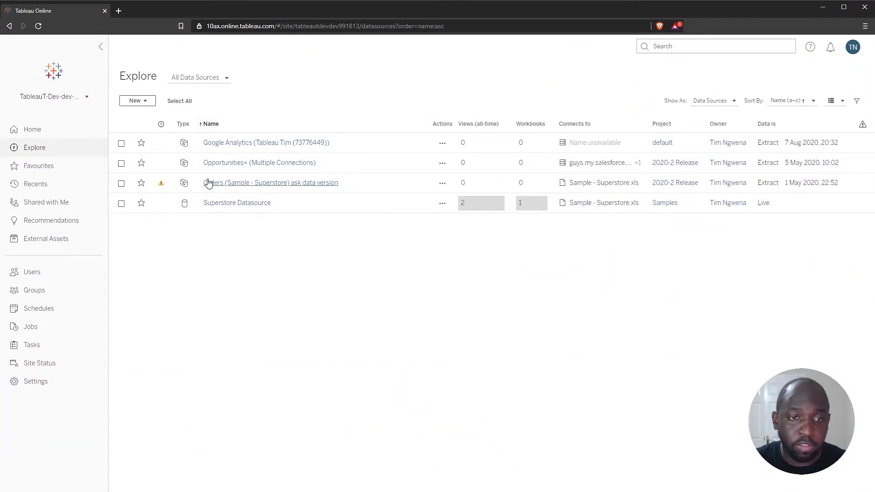
click(161, 184)
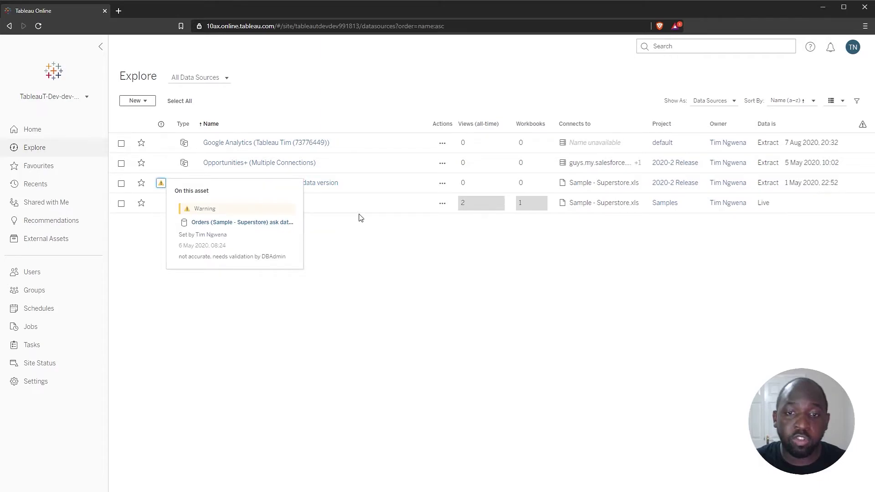
click(340, 260)
Change the Orders ask data version's quality warning type to Deprecated and save it.
click(267, 187)
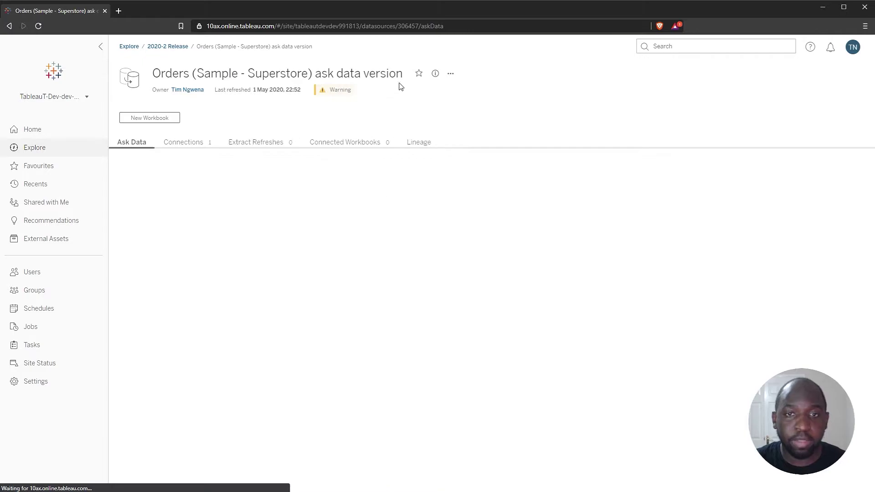
click(450, 74)
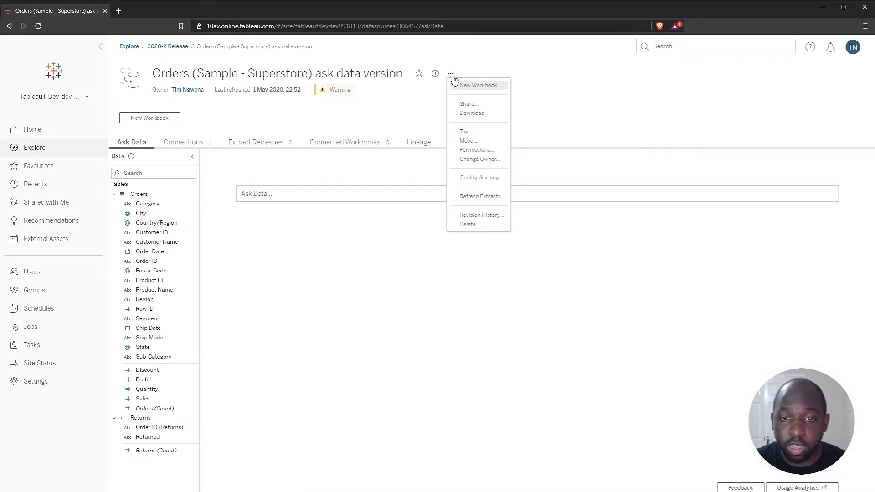
click(483, 178)
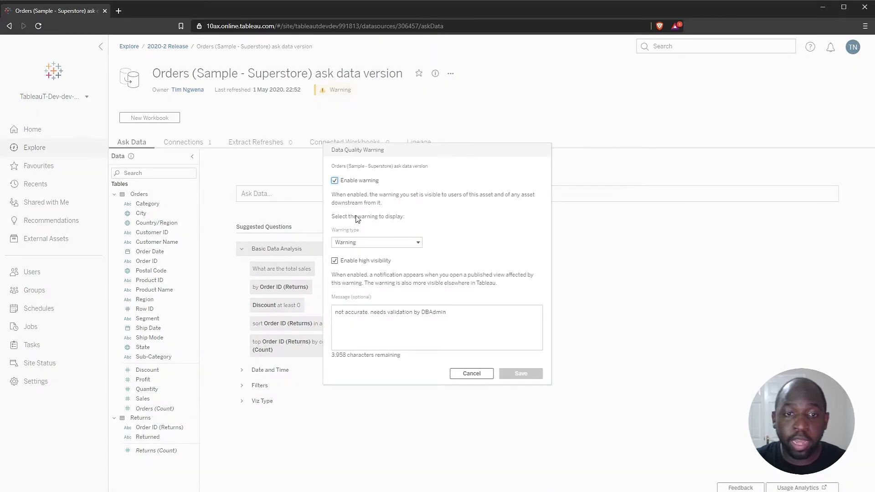
click(405, 243)
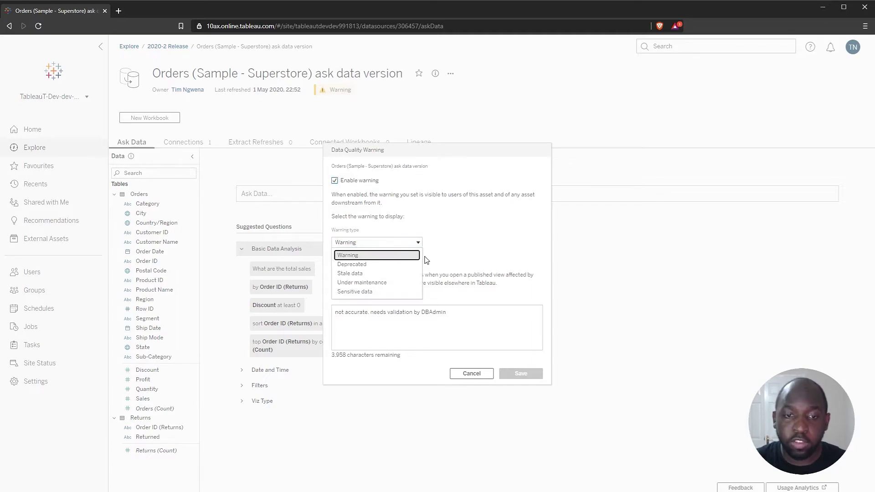
click(379, 266)
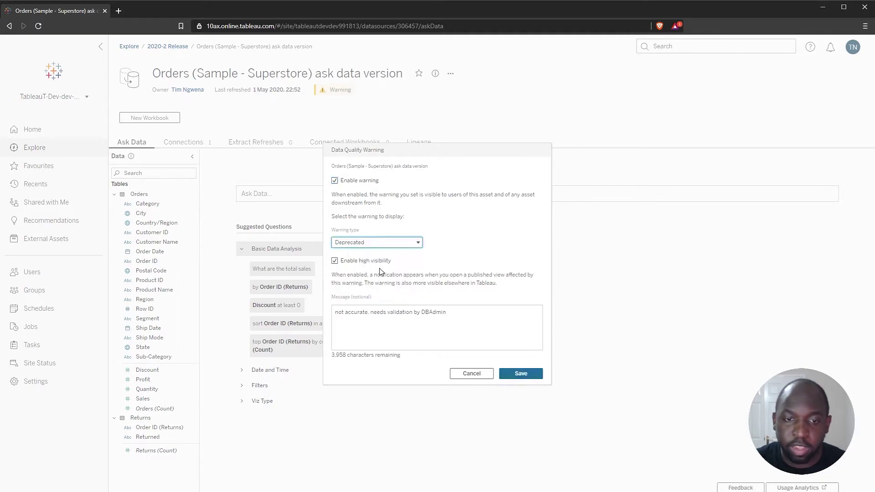
click(519, 373)
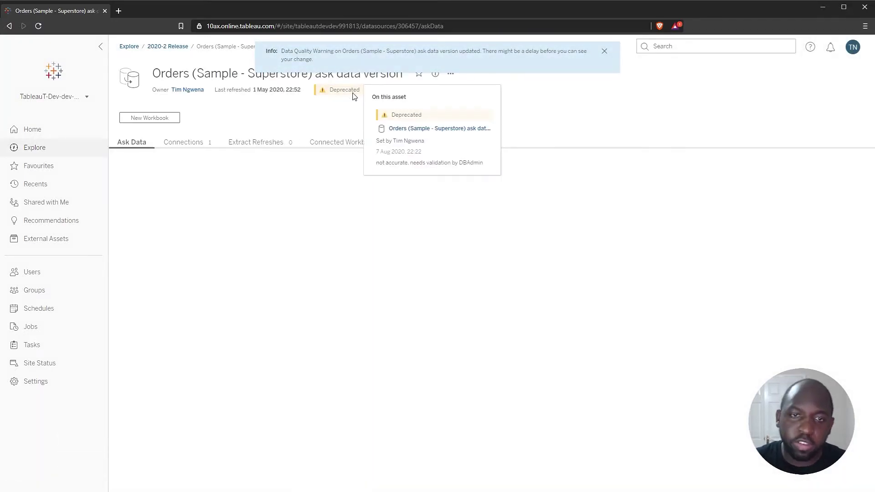
Change the data source's quality warning type to Under maintenance and save it.
click(450, 74)
click(492, 181)
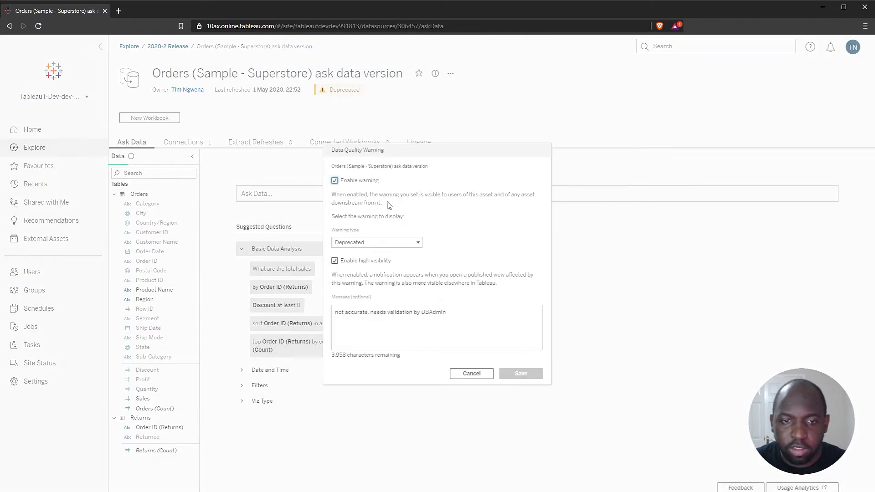
click(376, 243)
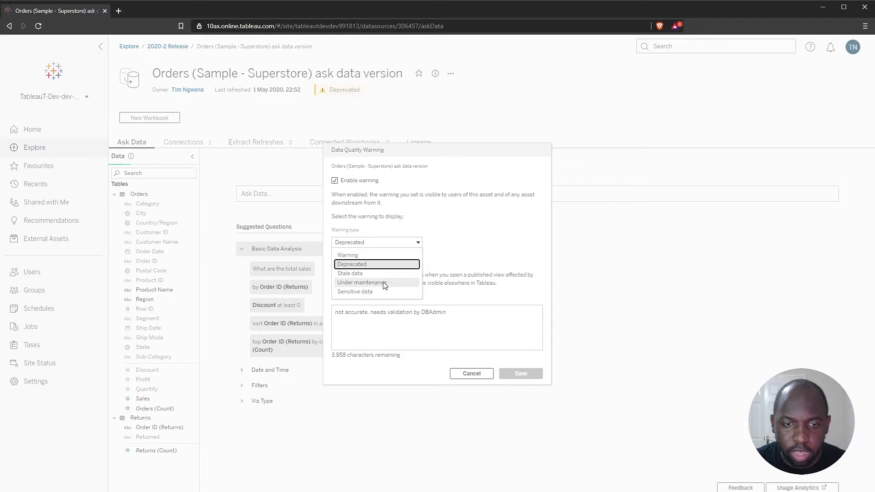
click(383, 283)
click(519, 373)
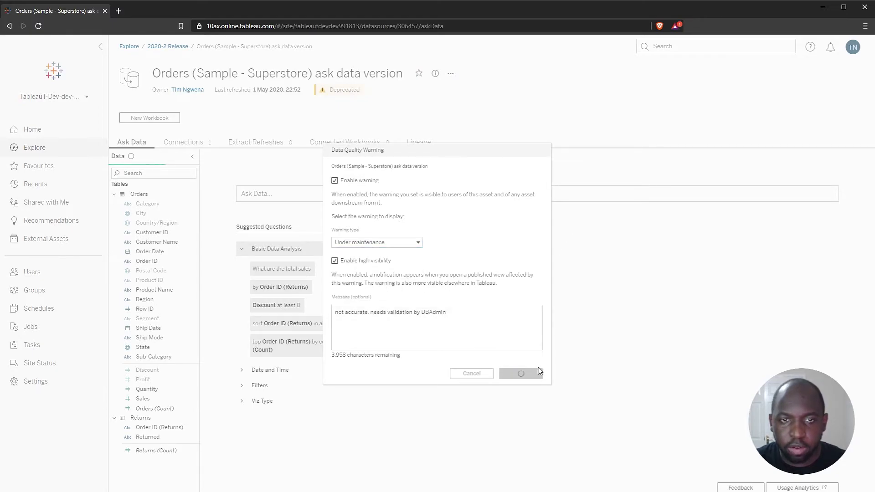
Change the quality warning type again, this time to Sensitive data, and save it.
click(450, 75)
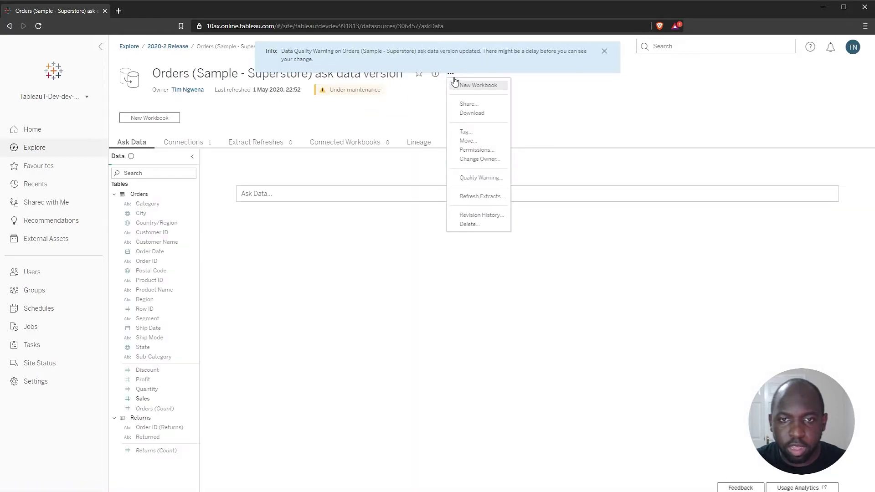
click(491, 181)
click(403, 242)
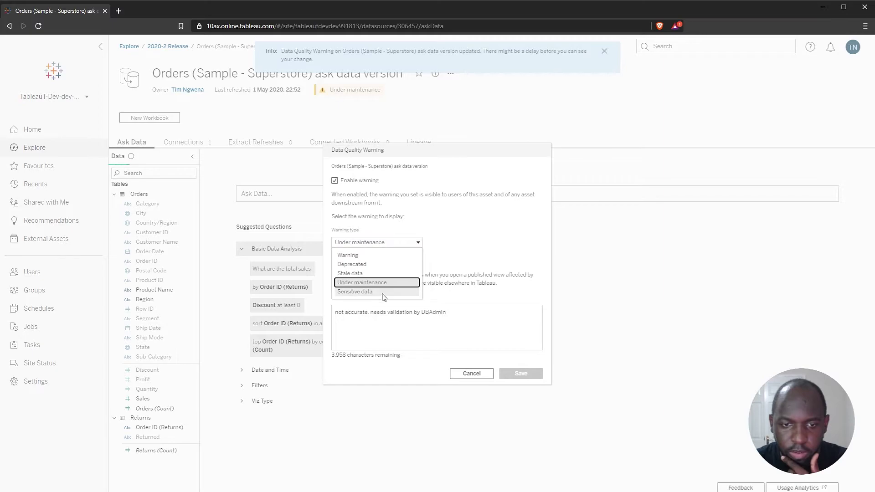
click(366, 293)
click(514, 375)
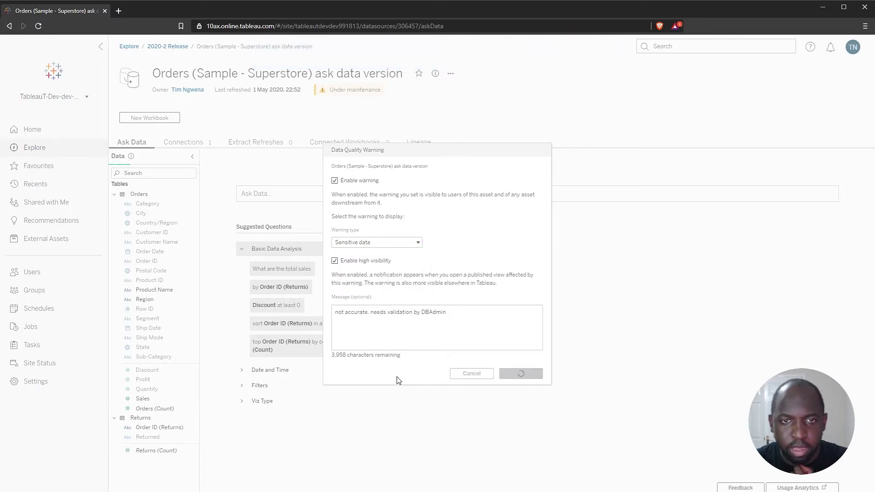
mouse_move(359, 93)
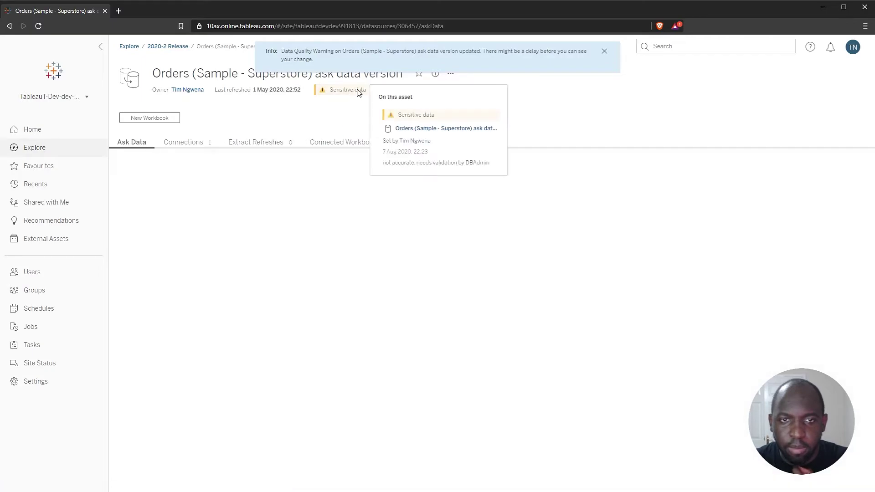
Set the quality warning to Stale data with high visibility turned off, save, and dismiss the notification.
click(450, 76)
click(488, 179)
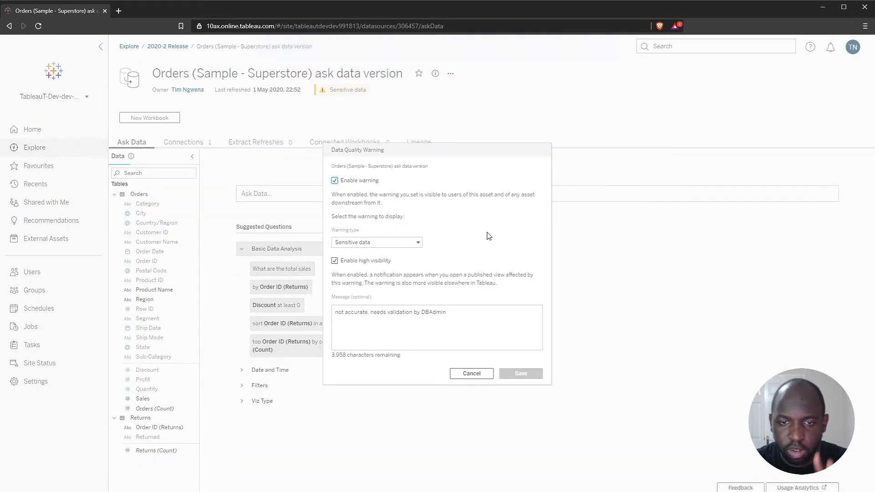
click(392, 242)
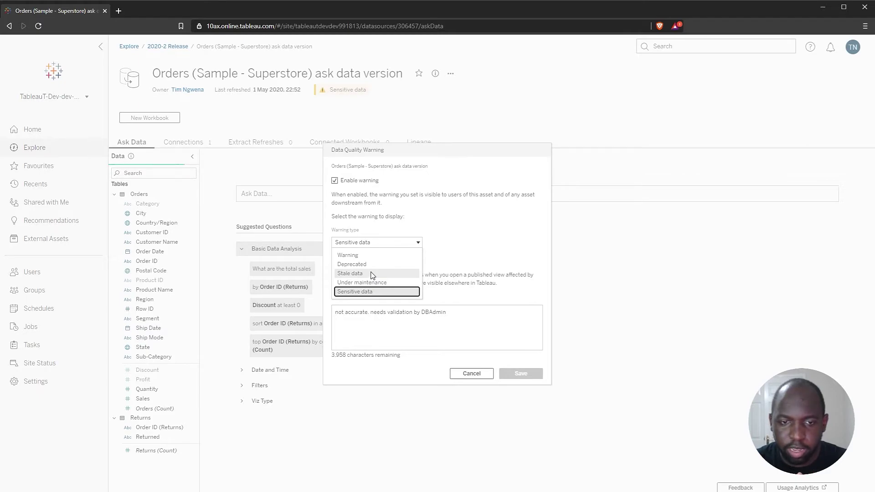
click(372, 273)
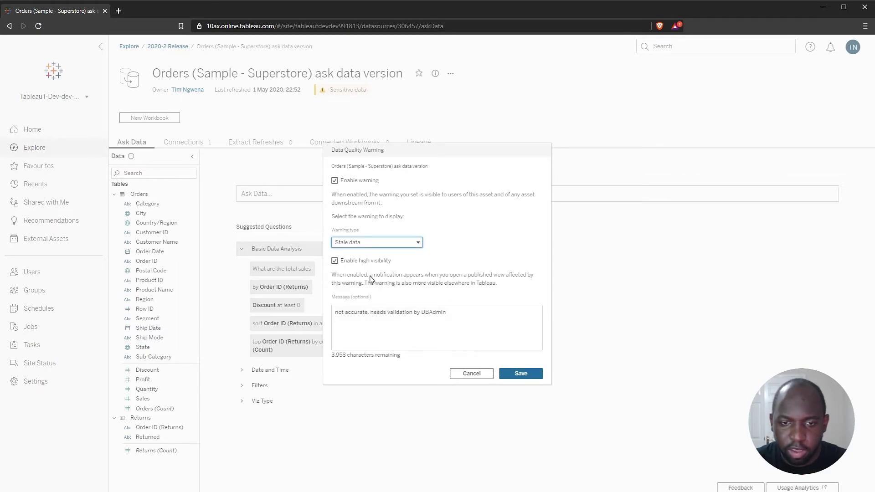
click(336, 262)
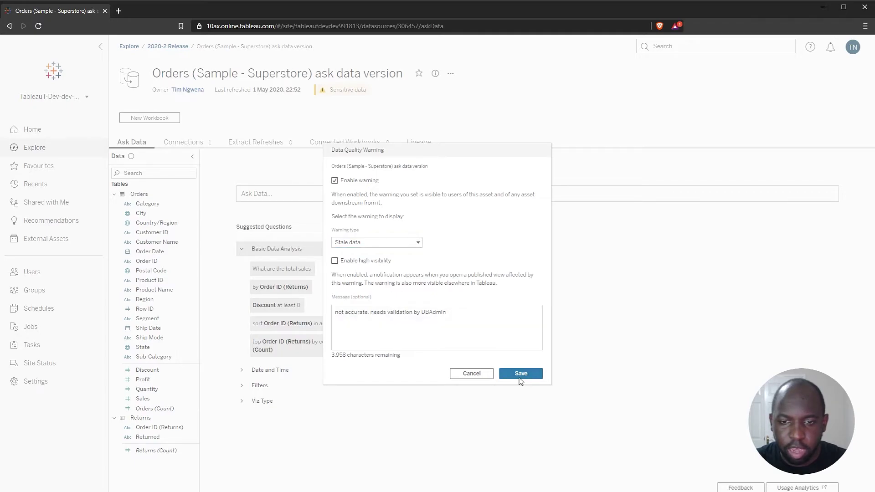
click(520, 374)
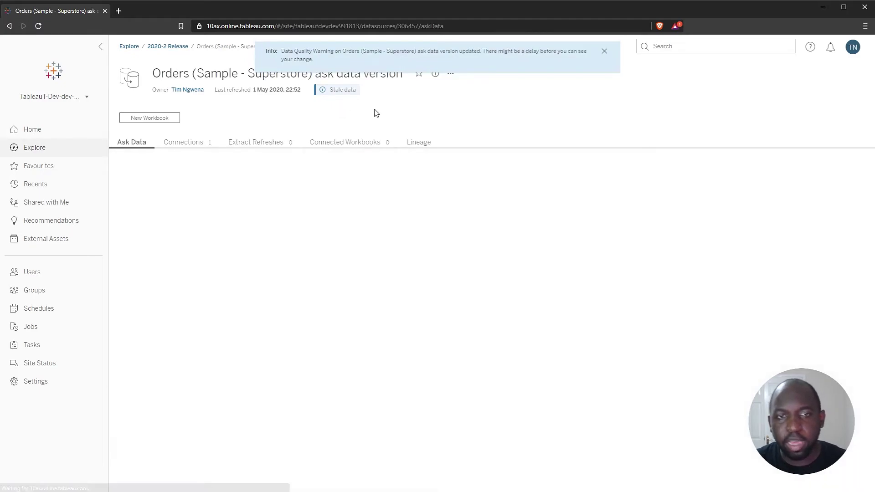
click(604, 51)
Reopen the quality warning settings to confirm them, then cancel without changes.
click(450, 76)
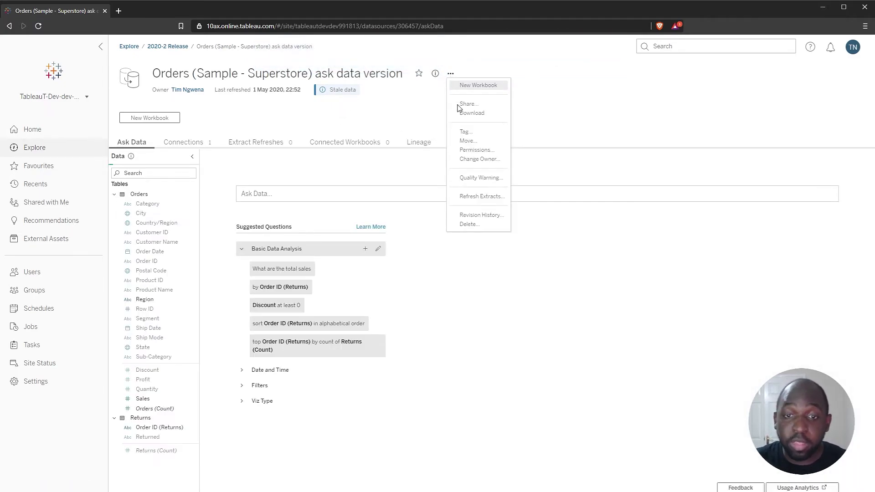
click(482, 178)
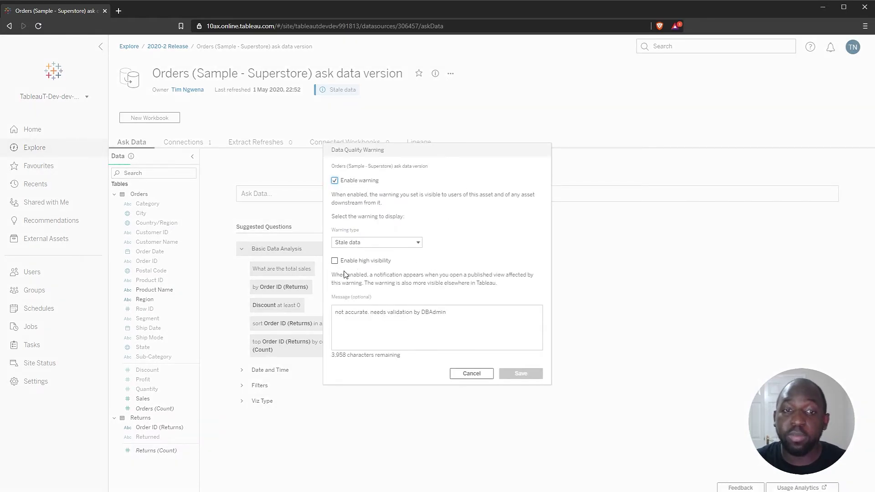
click(481, 376)
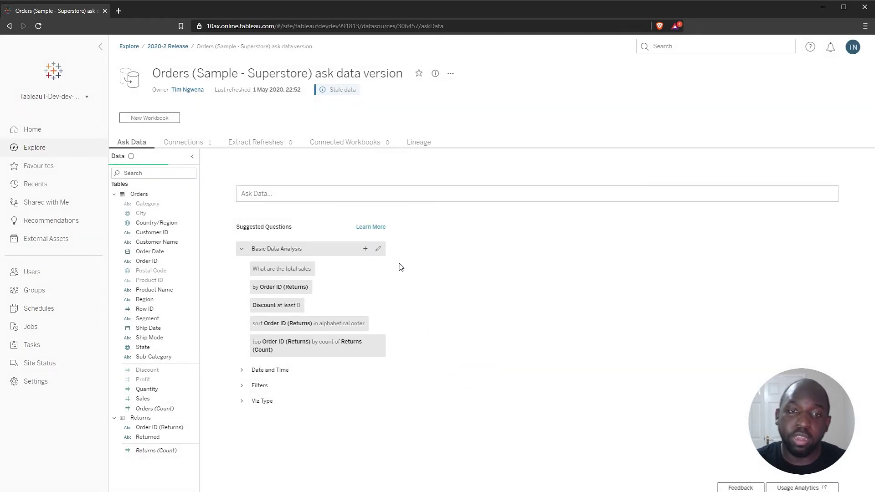
key(super+Tab)
In Tableau Desktop, inspect the connected Orders data source's options menu, then dismiss it.
click(107, 149)
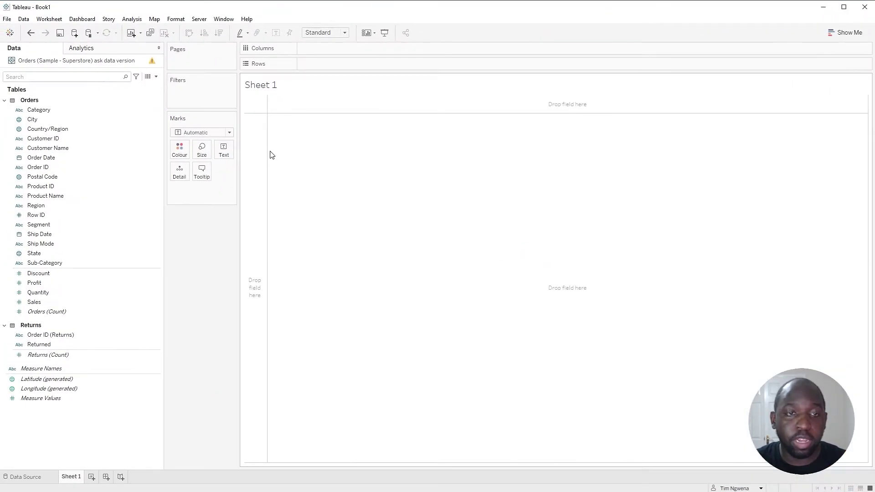
right_click(133, 65)
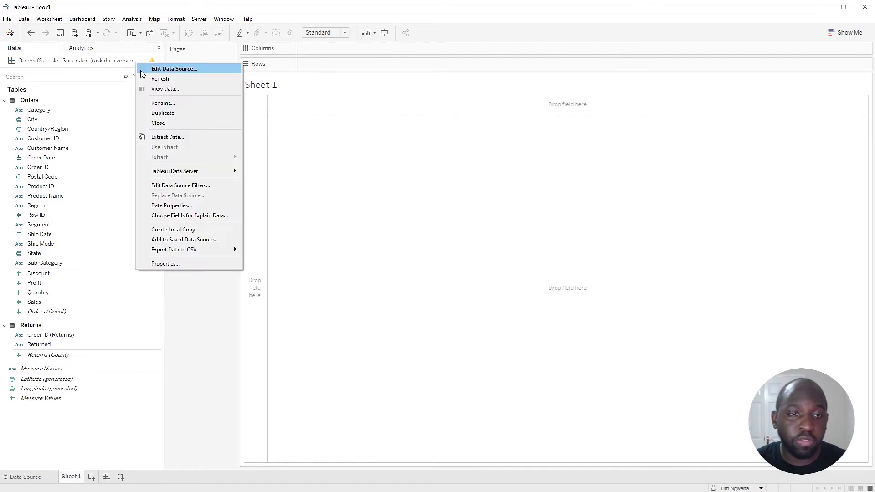
click(302, 145)
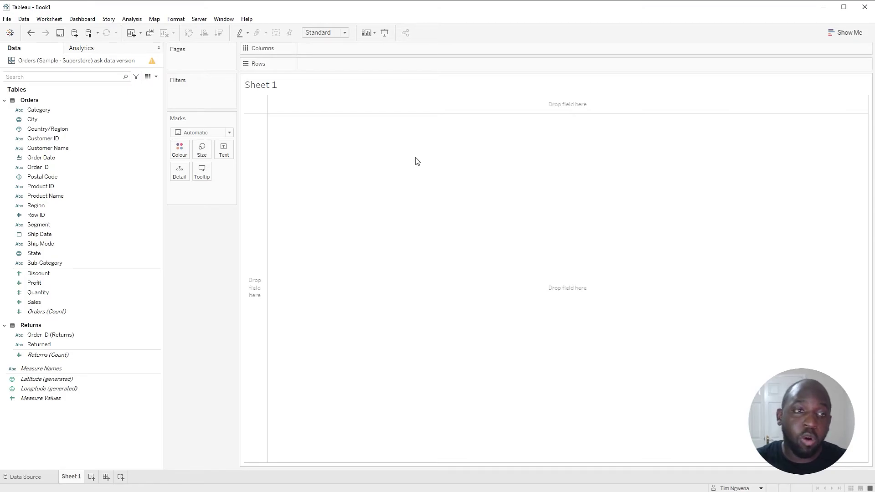
Add a new Tableau Server connection to the Orders (Sample - Superstore) ask data version source.
click(74, 33)
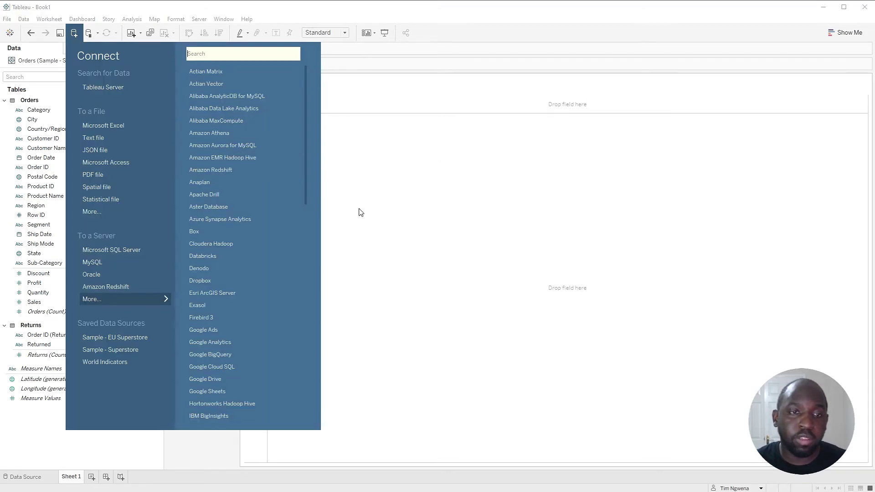
click(113, 92)
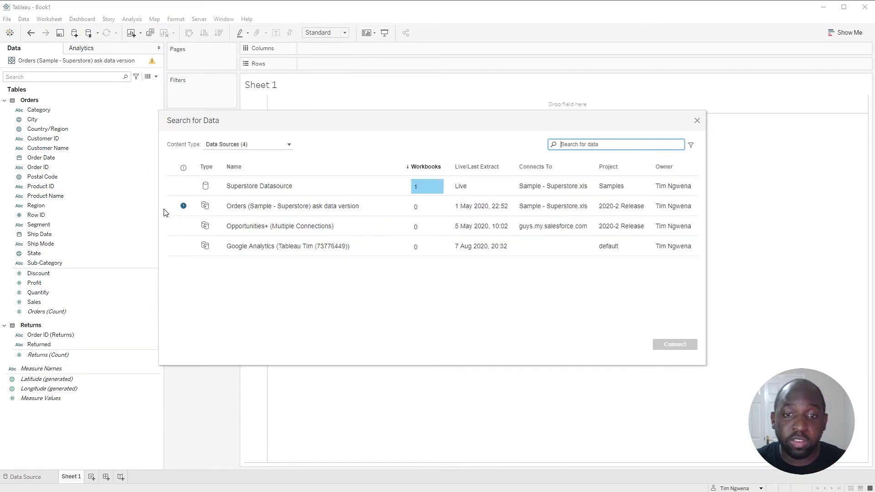
click(249, 207)
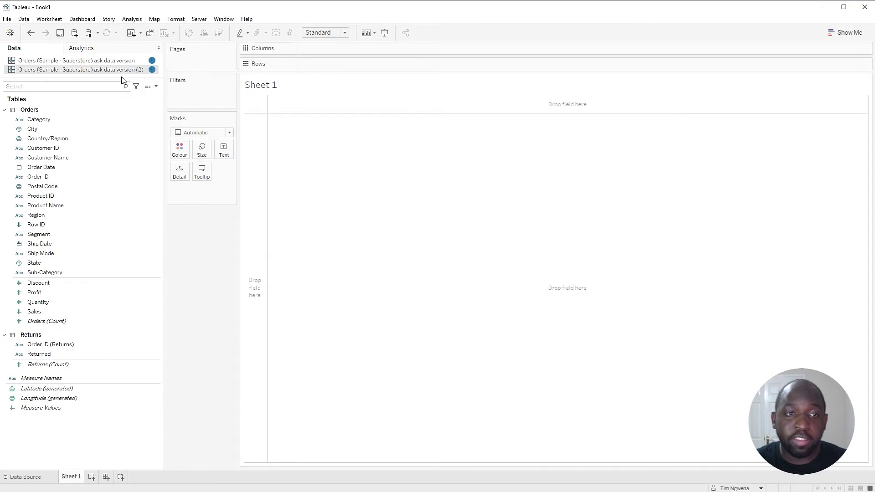
Close the duplicate Orders ask data version (2) connection and read the data quality warning tooltip.
click(123, 121)
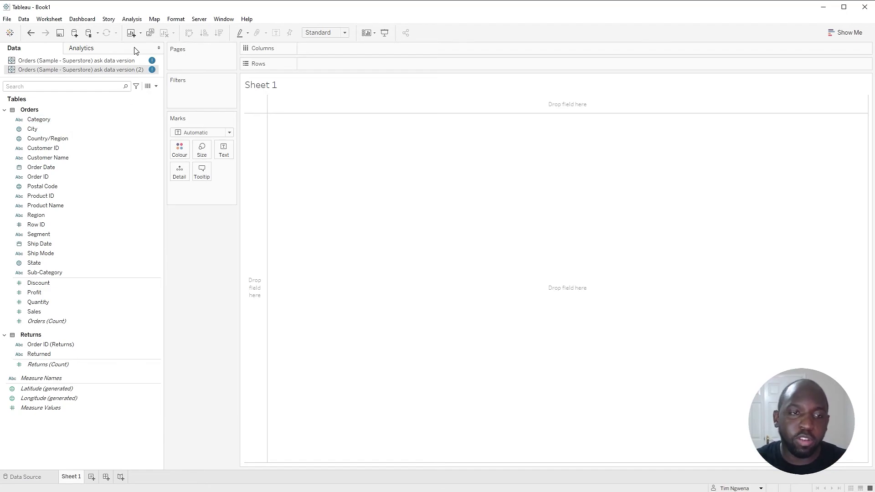
right_click(127, 74)
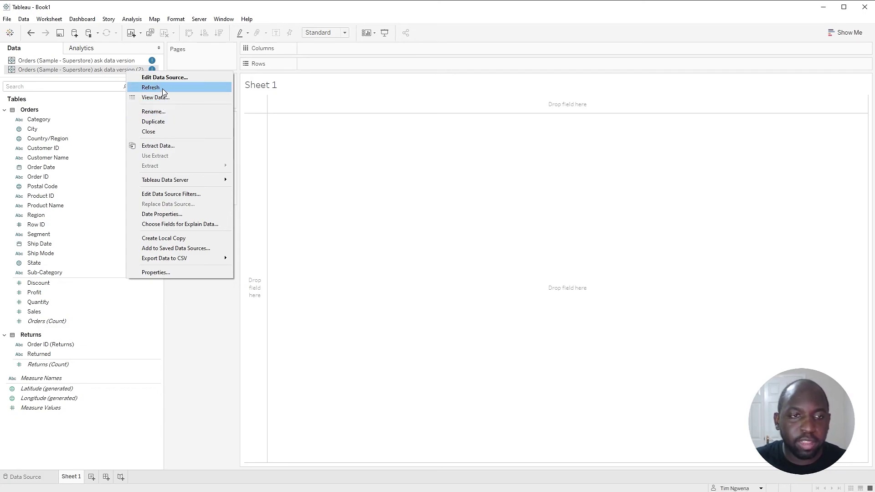
click(165, 133)
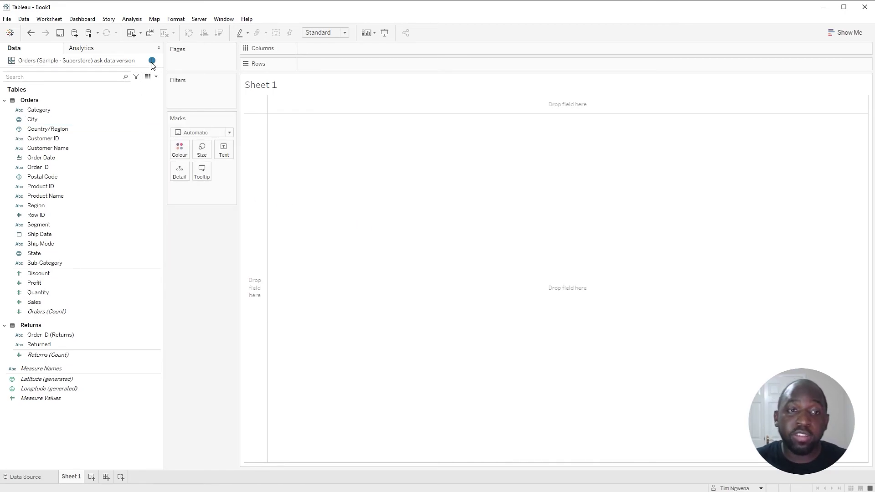
mouse_move(151, 63)
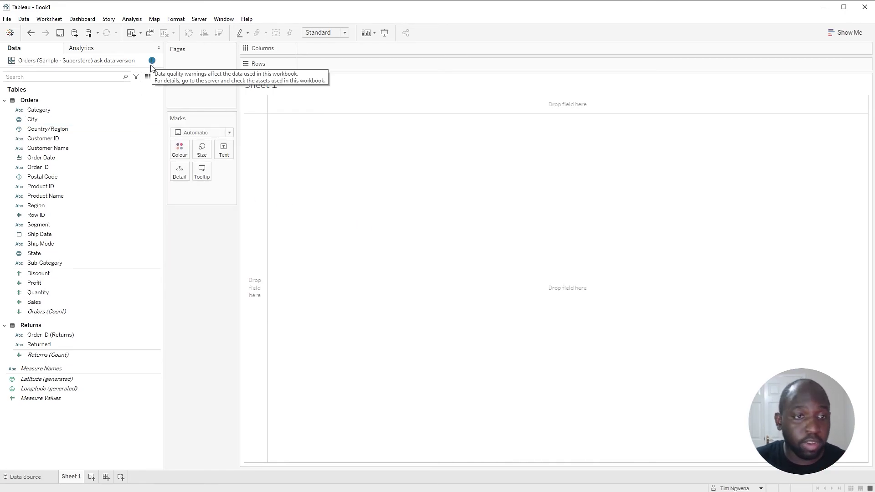